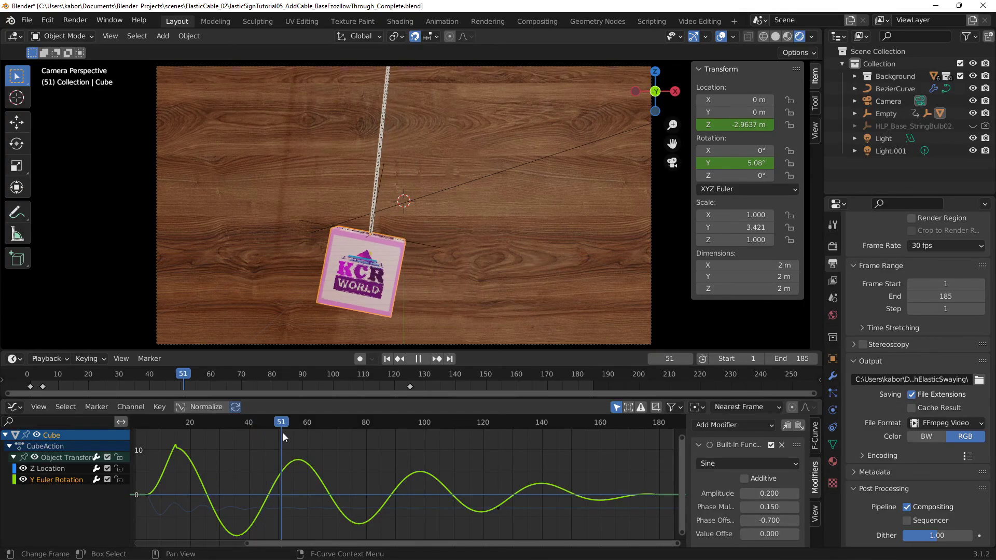
Scrub the swing, raise the sine amplitude to 0.4, and replay it from frame 1
left_click_drag(282, 432, 362, 434)
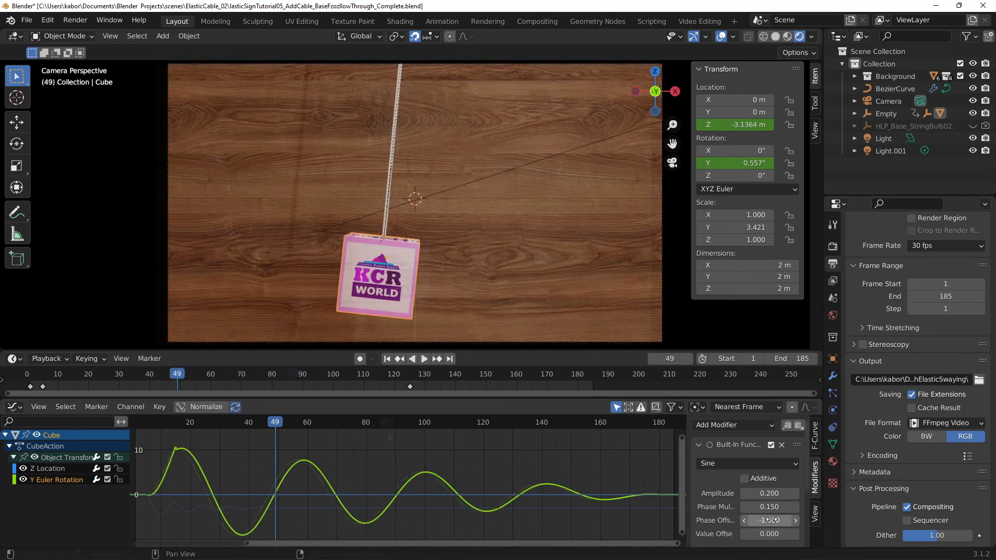
left_click(769, 494)
type("0.4")
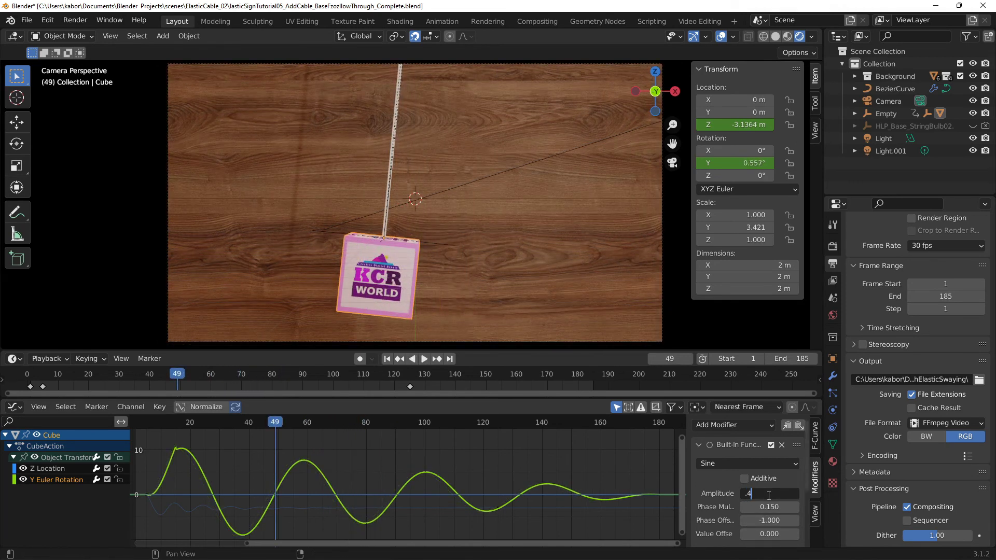
key("Return")
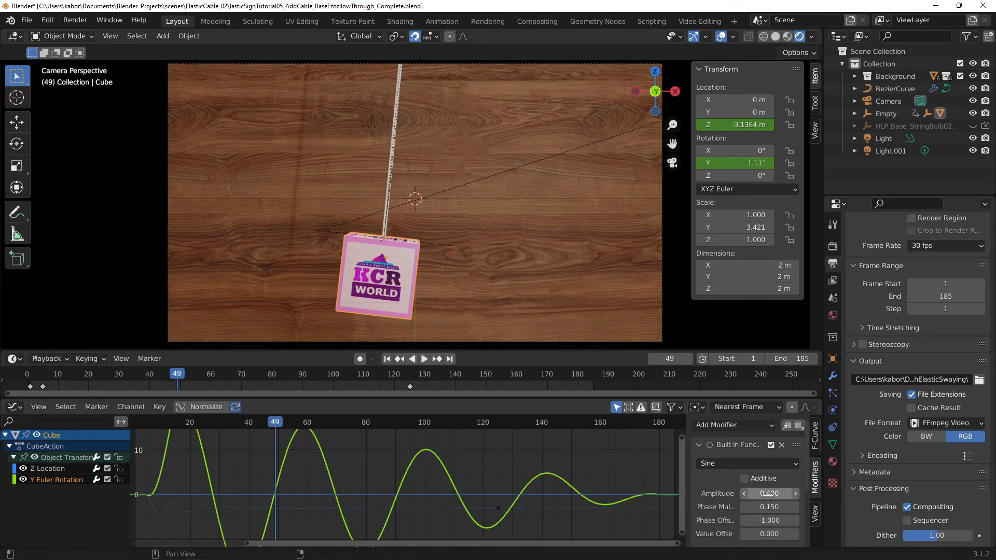
left_click(387, 359)
left_click(424, 359)
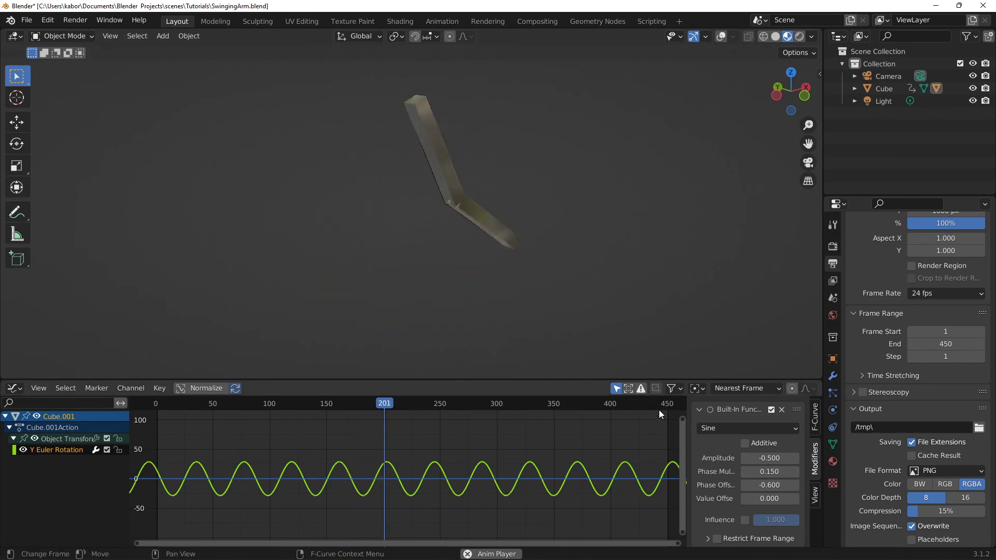
Try a sine amplitude of -2 on the arm, then settle on -1
left_click(777, 460)
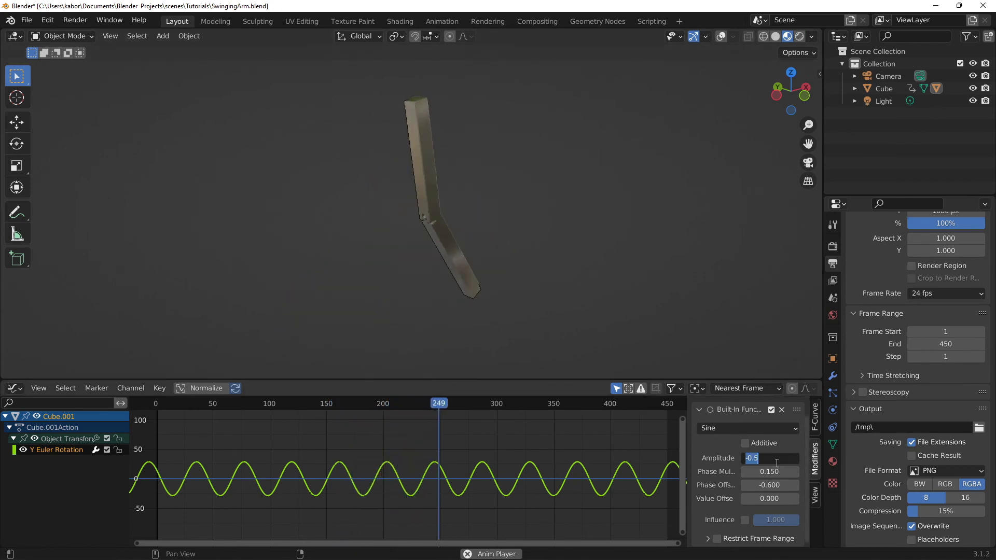
type("-2")
key("Return")
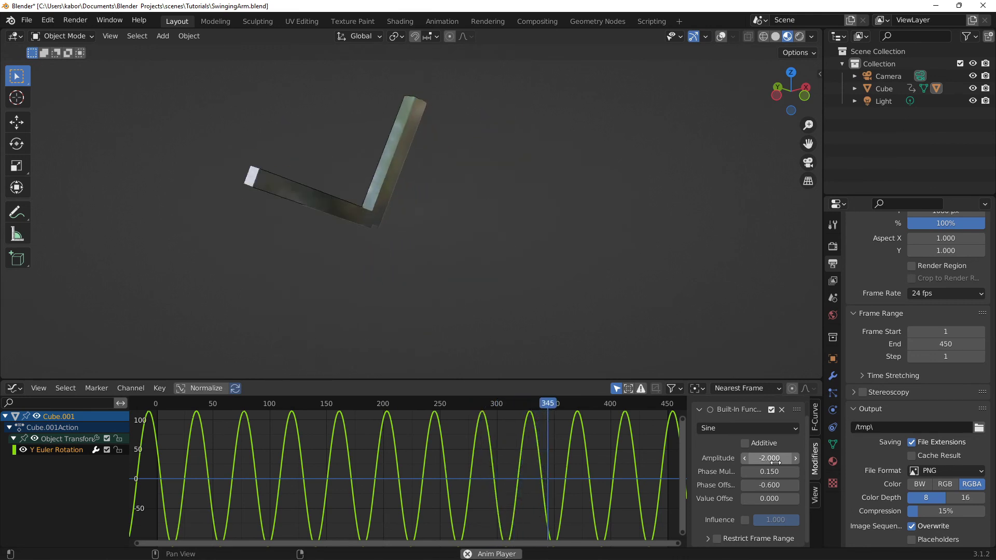
left_click(775, 459)
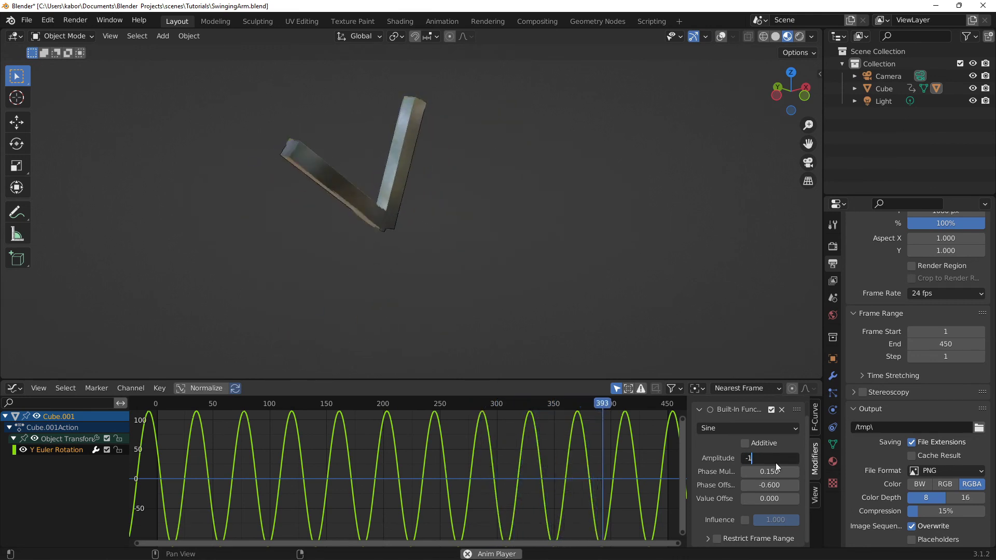
type("-1")
key("Return")
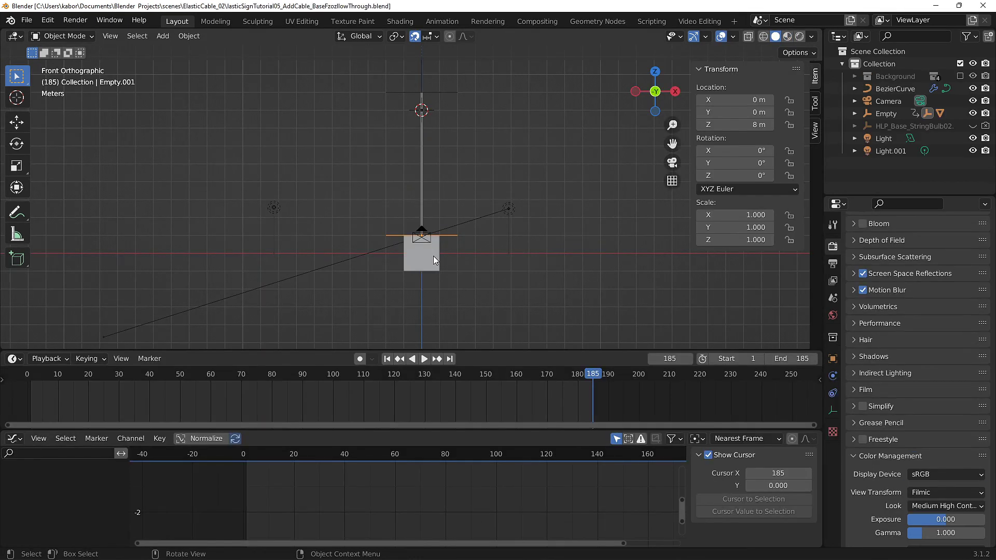
Snap the 3D cursor onto Empty.001 at the cable's end with Shift+S Cursor to Selected
left_click(435, 259)
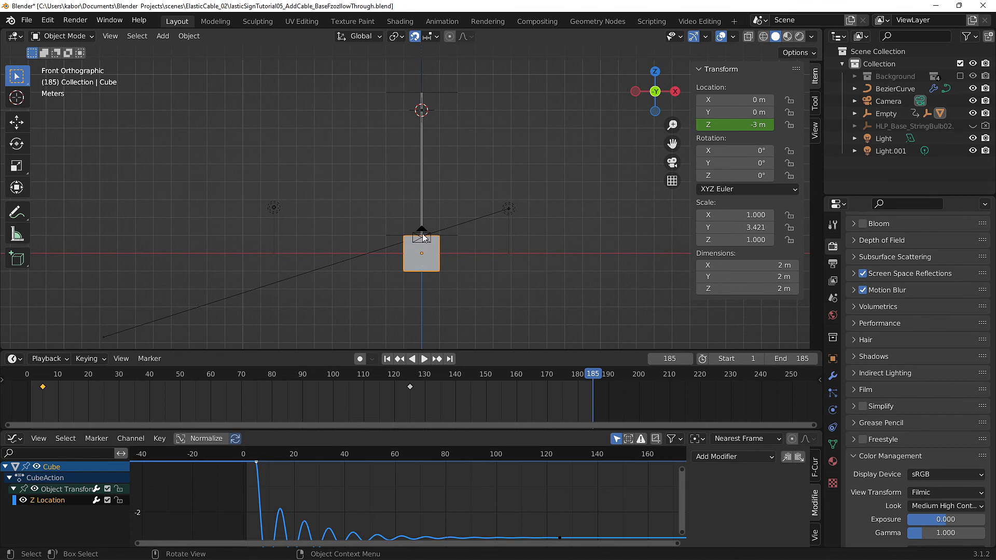
left_click(449, 237)
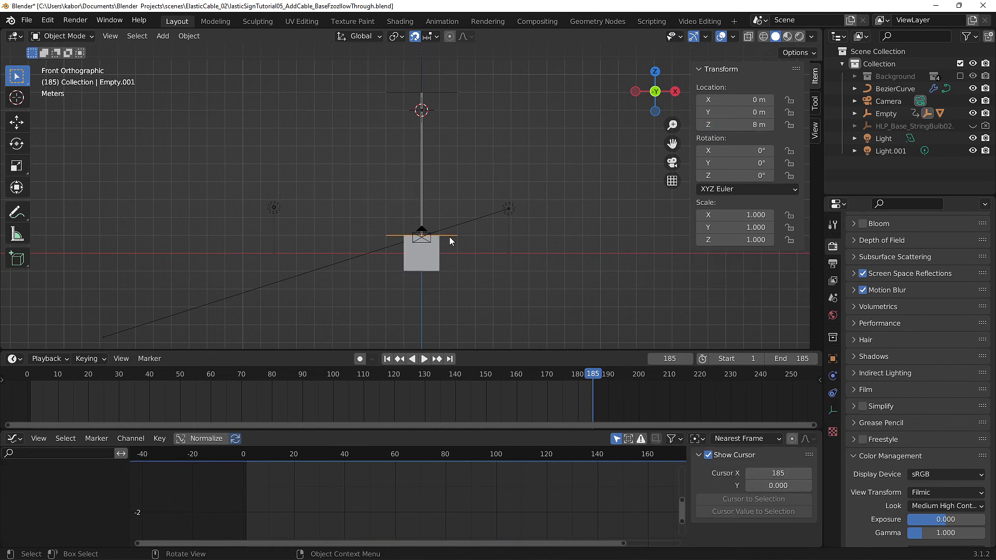
key("shift+s")
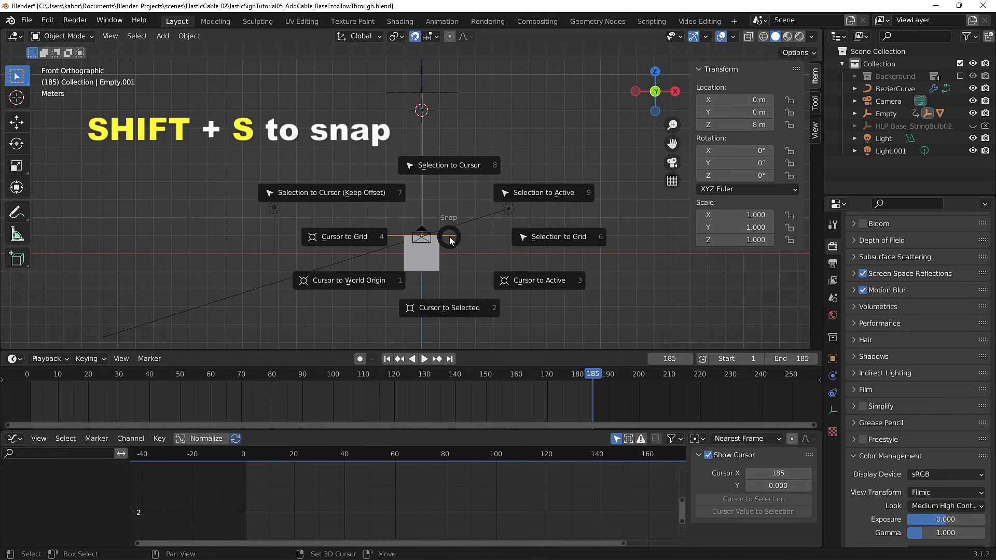
left_click(456, 310)
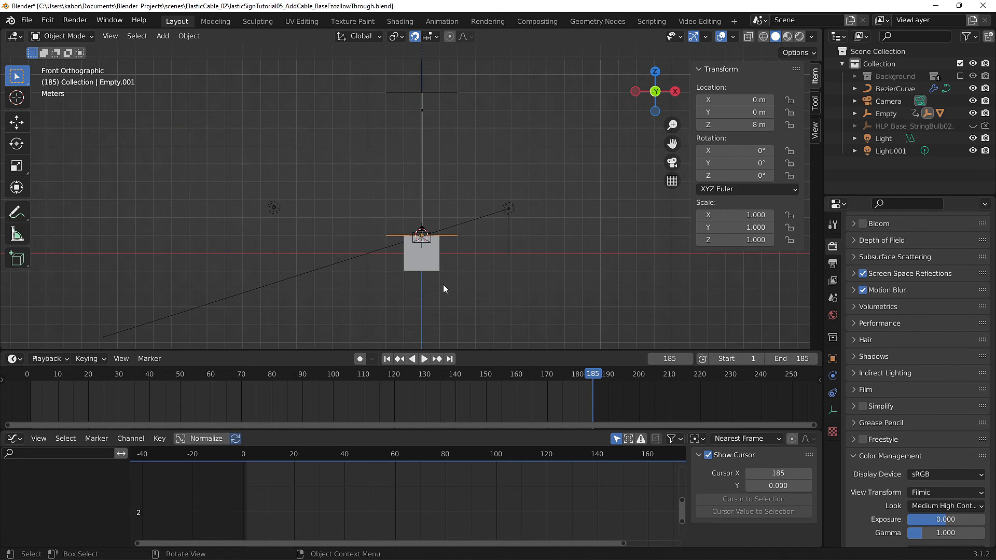
Move the Cube's origin to the 3D cursor at its top edge (Origin to 3D Cursor)
left_click(433, 257)
right_click(433, 257)
mouse_move(432, 257)
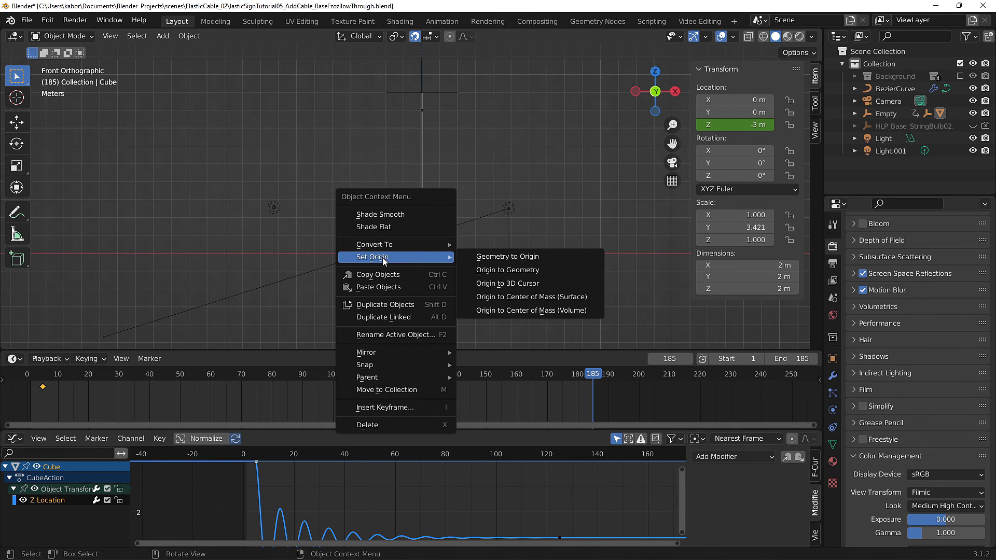
left_click(501, 281)
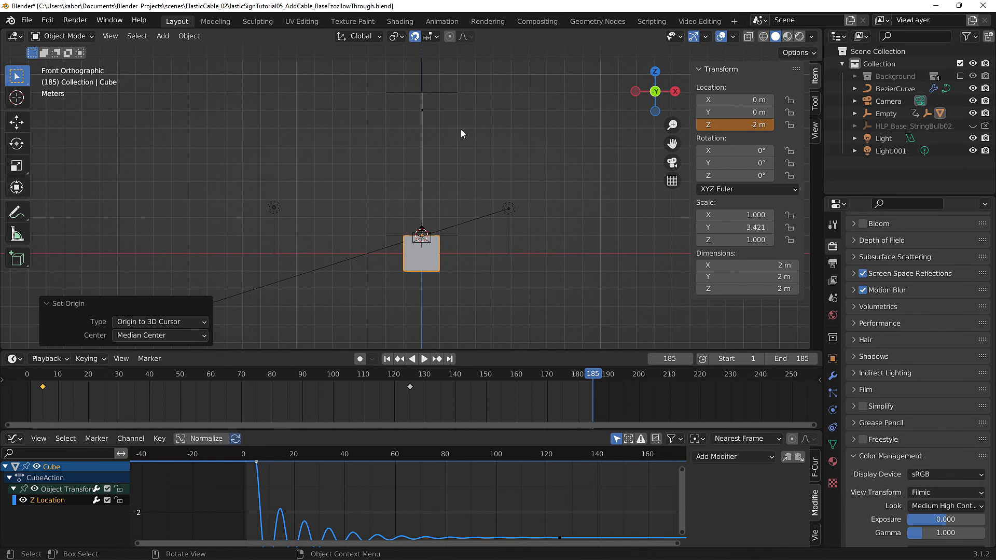
left_click(448, 91)
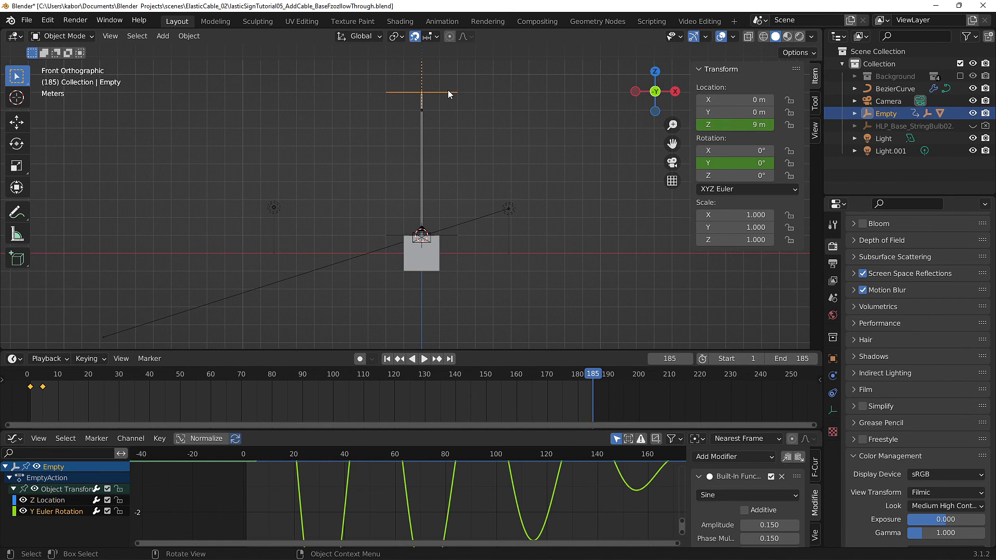
Keyframe the Cube's Y rotation at frame 1
left_click(425, 265)
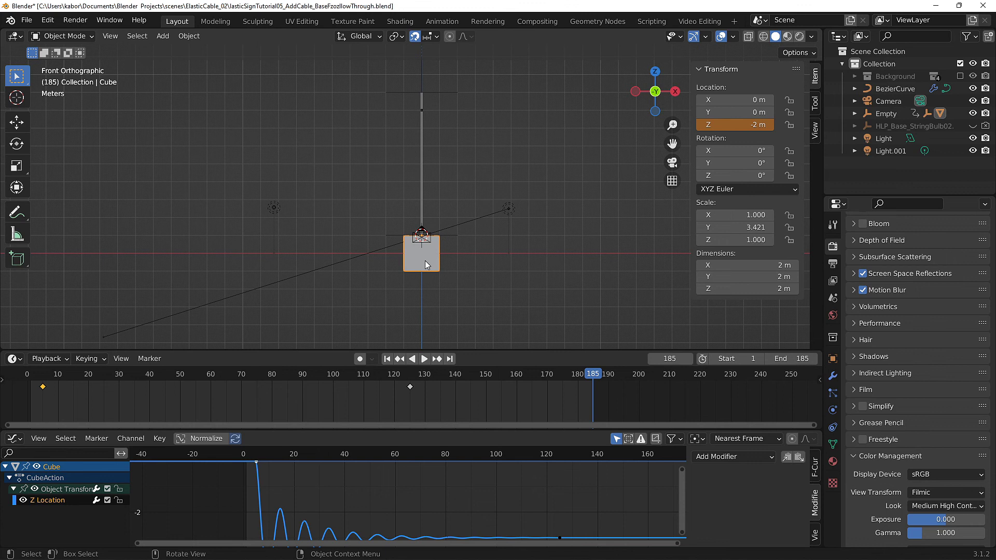
left_click(386, 358)
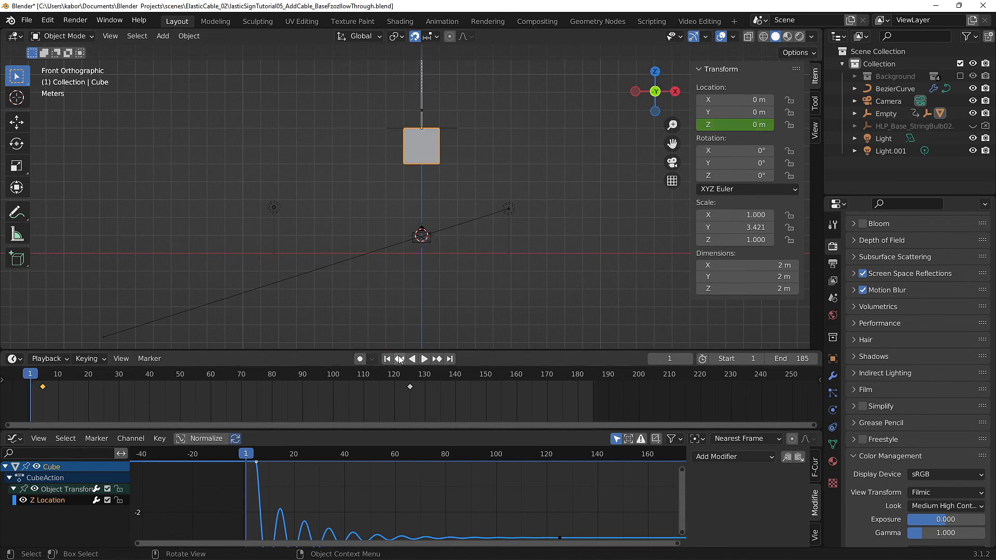
right_click(741, 163)
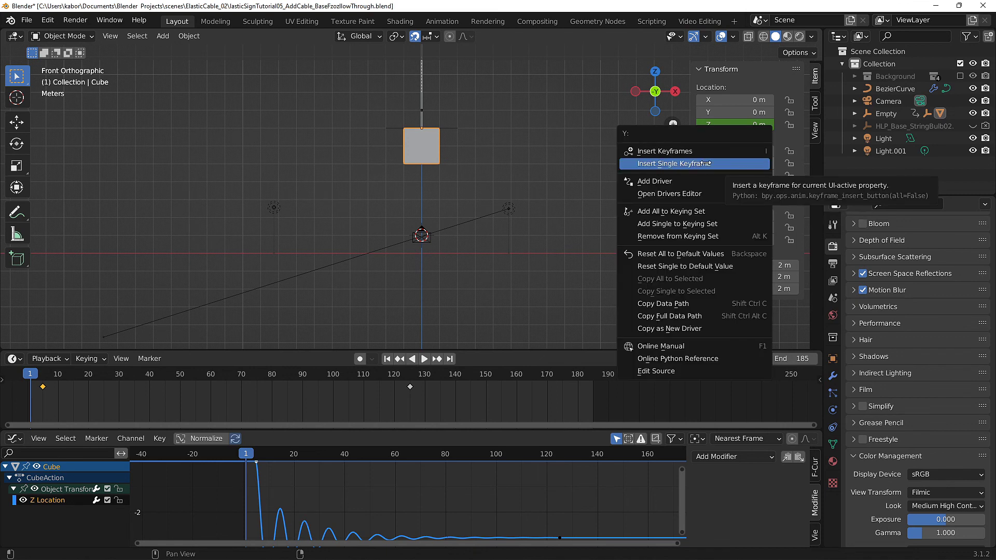
left_click(722, 164)
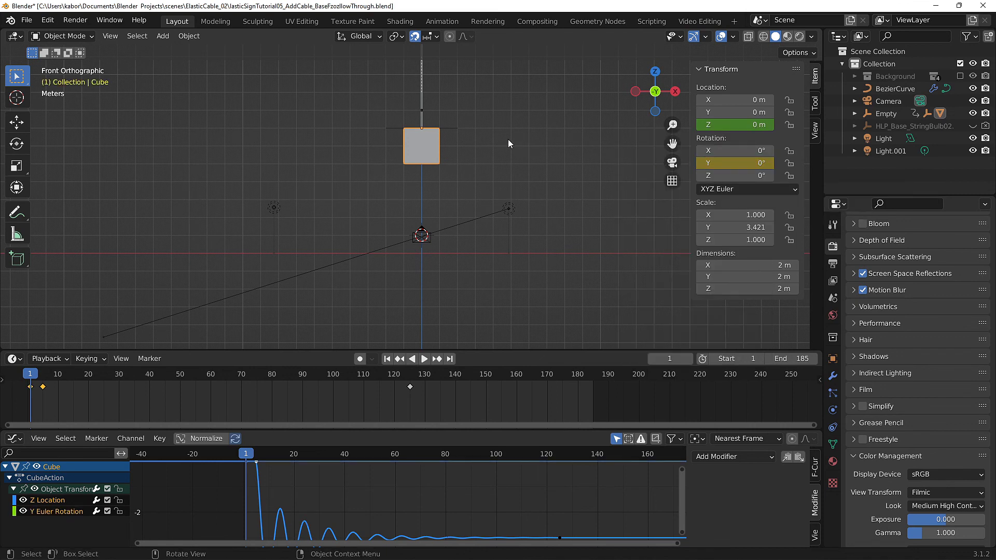
Copy the Empty's Sine modifier and paste it onto the Cube's Y Euler Rotation curve
middle_click_drag(483, 137, 471, 218, "shift")
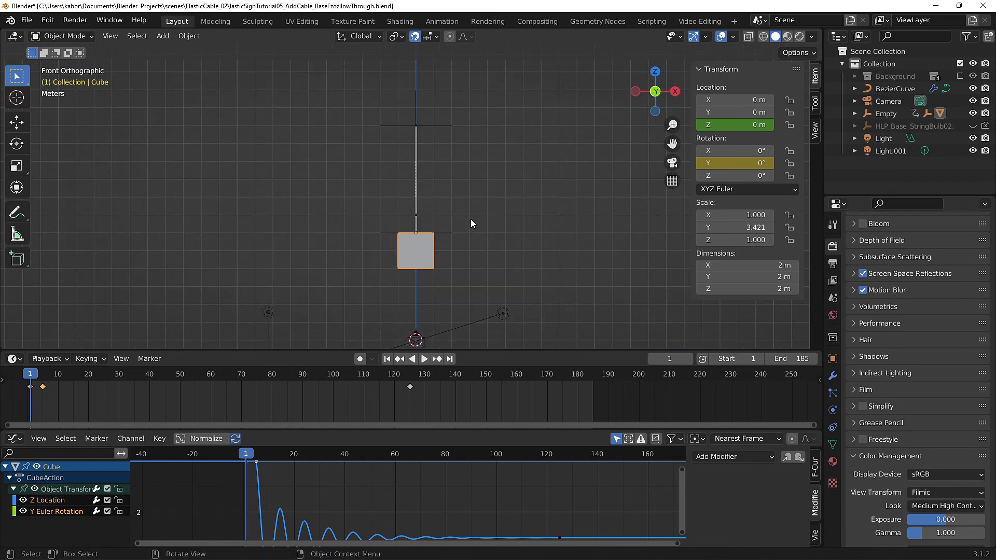
left_click(443, 128)
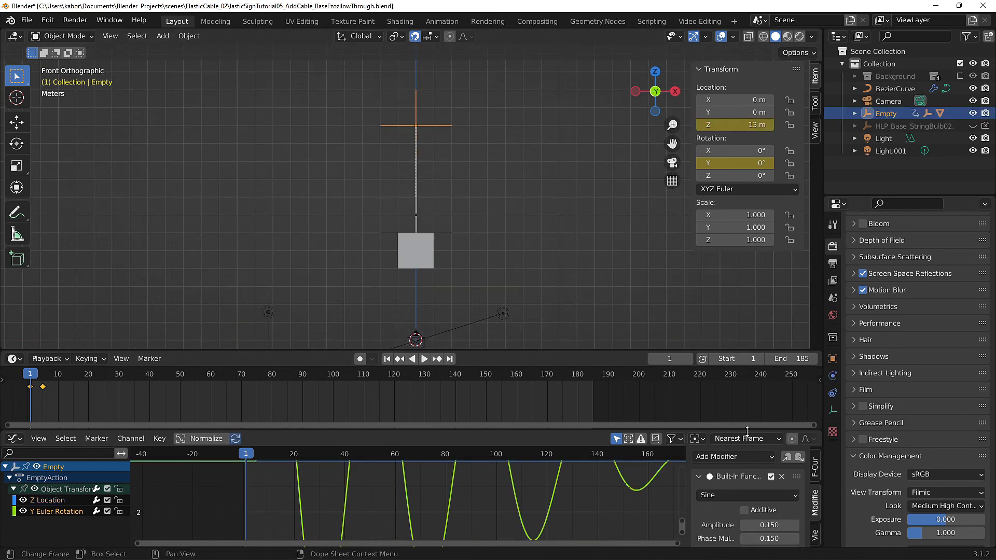
left_click(787, 457)
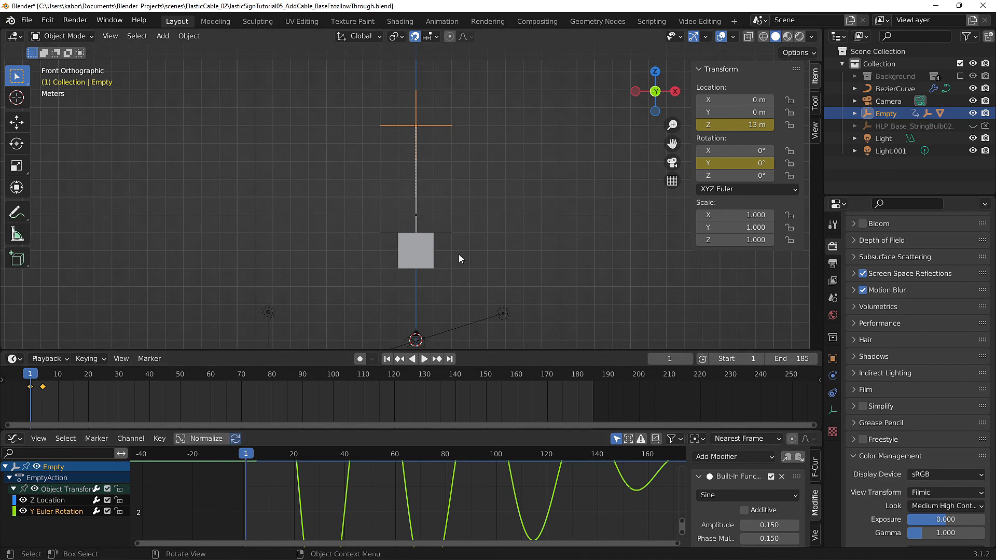
left_click(431, 252)
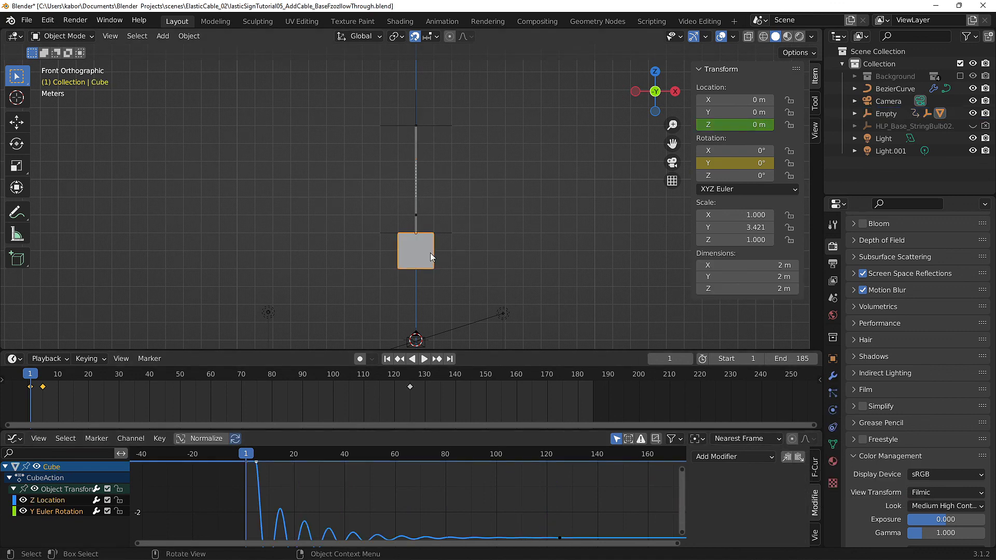
left_click(61, 510)
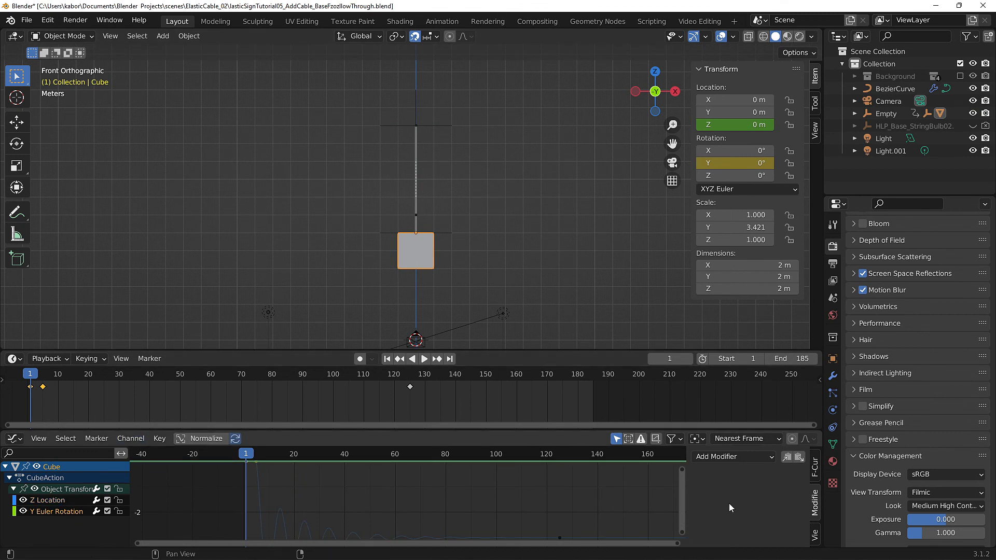
left_click(802, 459)
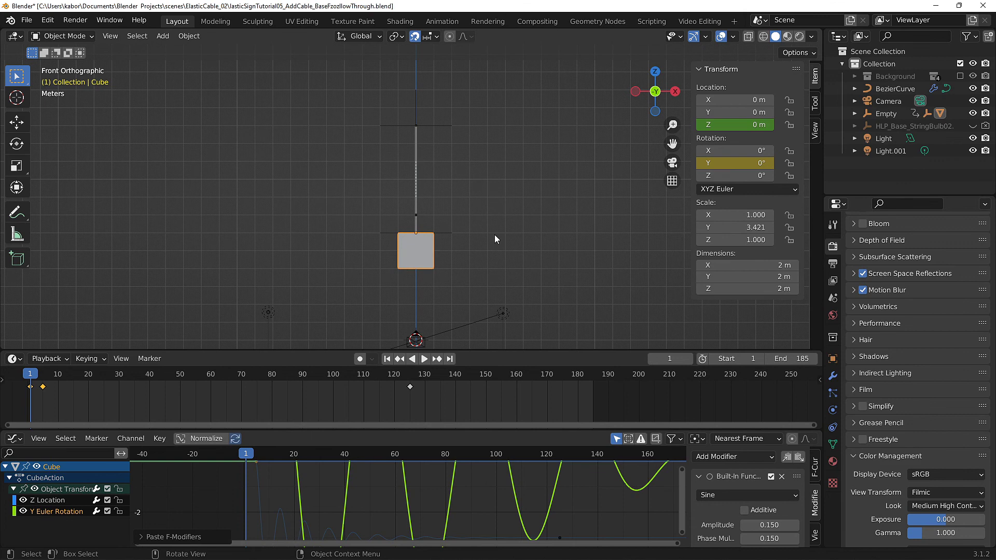
Frame the hanging sign and play the animation to preview its swing, then stop
scroll(494, 234, "down", 3)
middle_click_drag(494, 234, 441, 247, "shift")
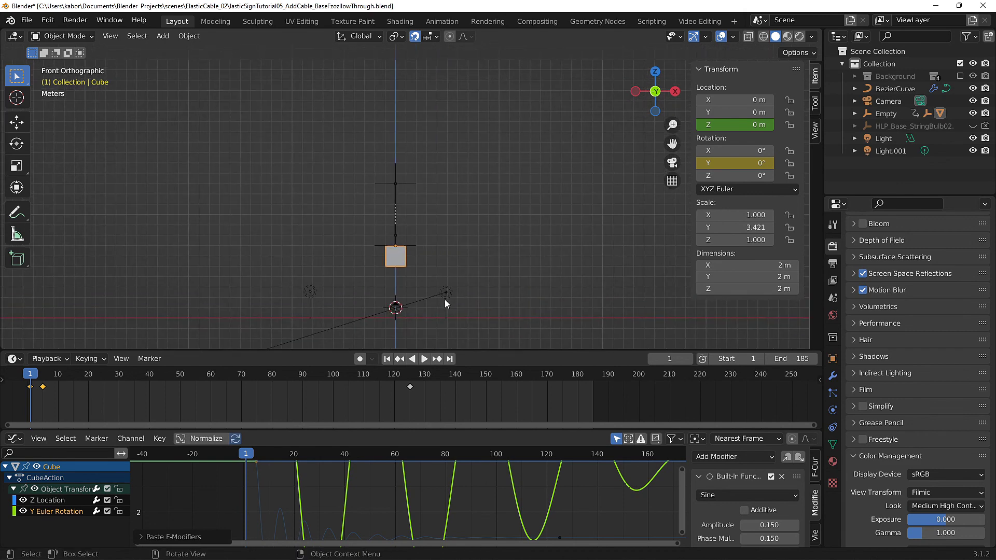
left_click(427, 358)
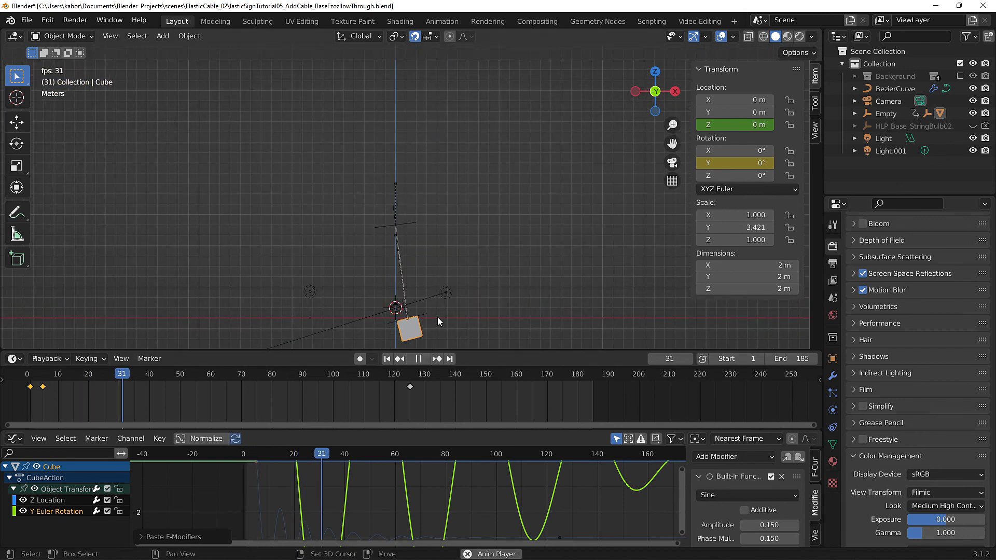
middle_click_drag(437, 317, 419, 249, "shift")
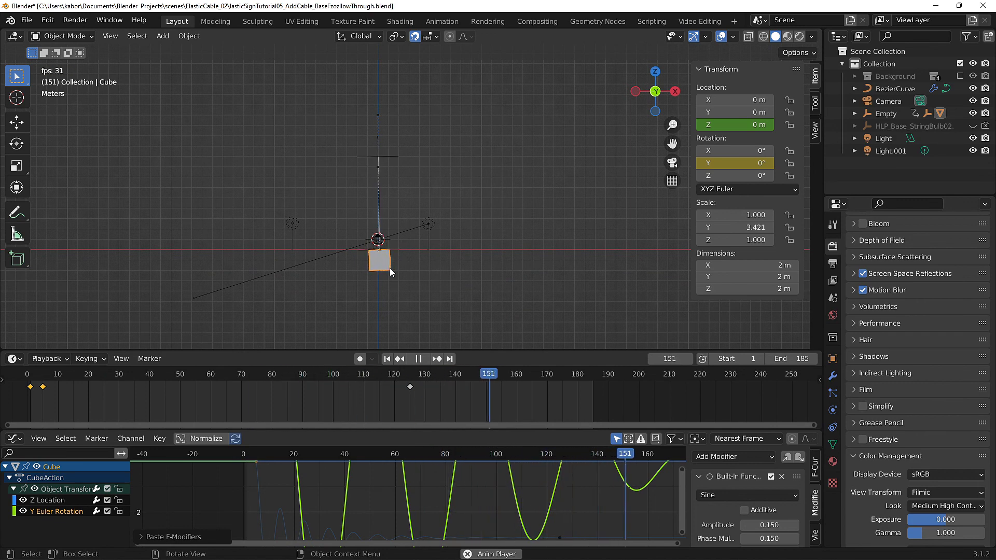
left_click(418, 358)
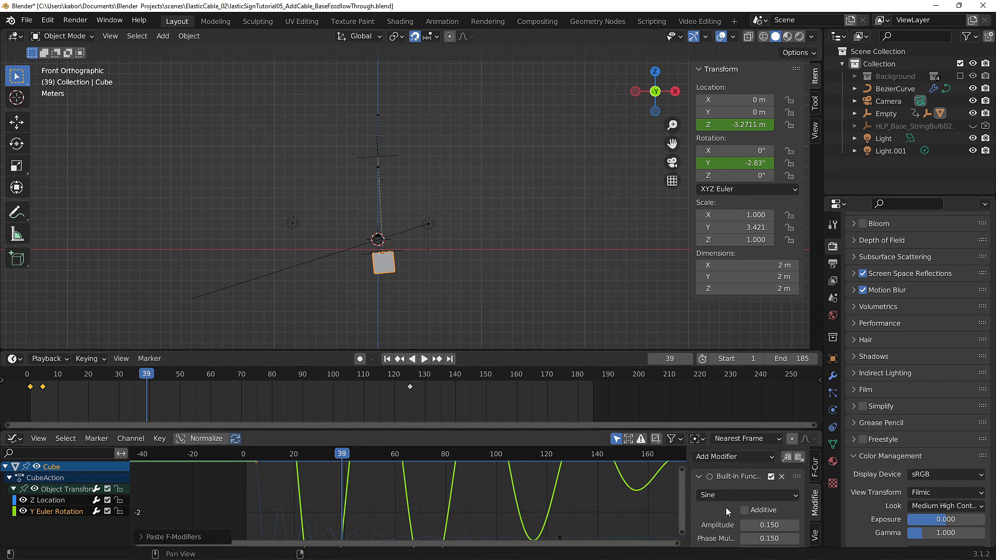
Set the Cube's Sine modifier to amplitude 0.3 and phase offset -1.5
scroll(725, 509, "down", 1)
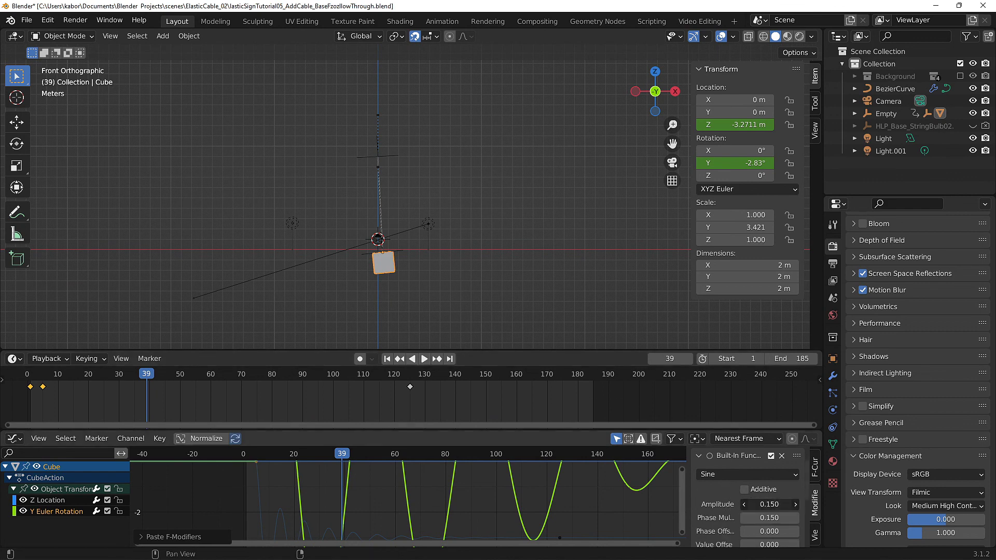
left_click(765, 503)
type("0.3")
key("Return")
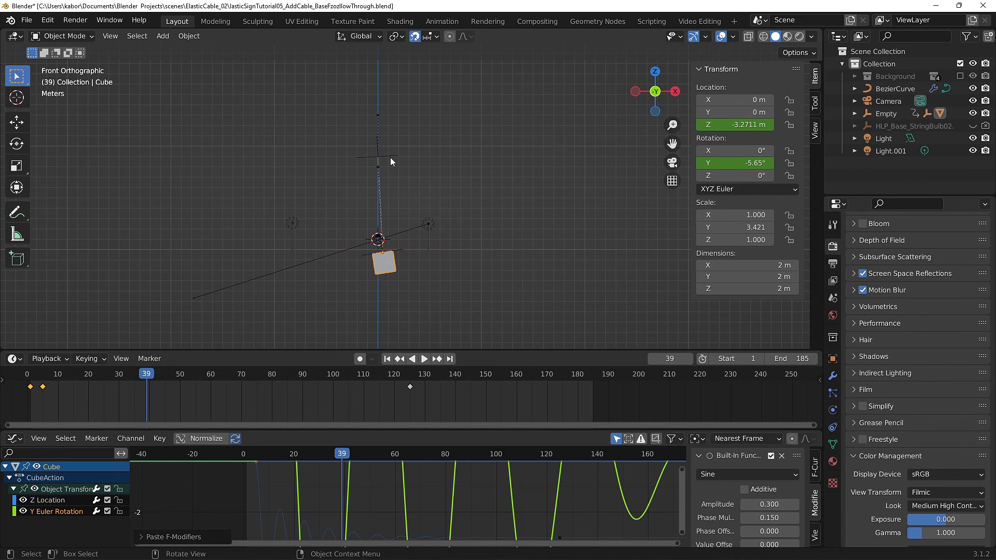
left_click(764, 530)
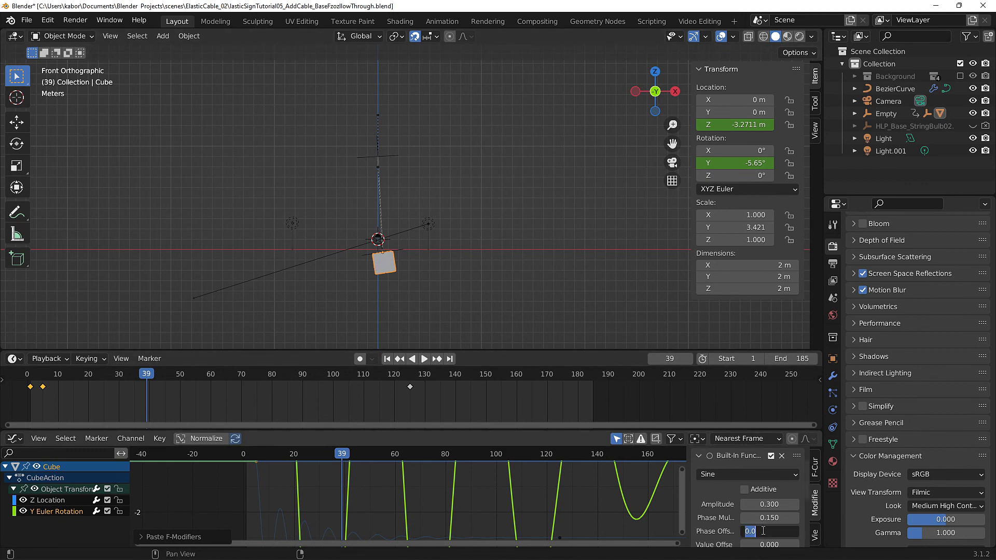
key("BackSpace")
type("-1.5")
key("Return")
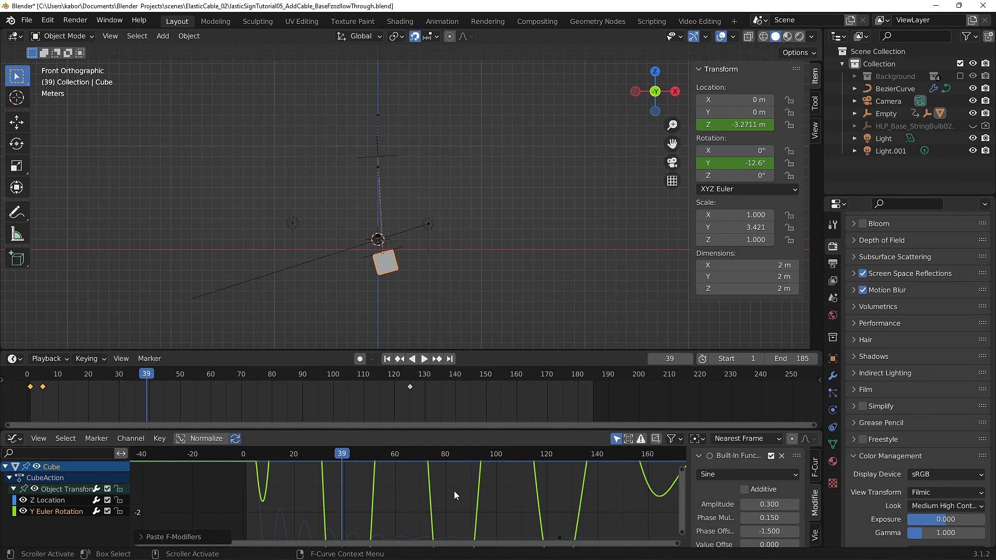
Replay the sign's sway from frame 1 and stop it
left_click(387, 359)
left_click(424, 360)
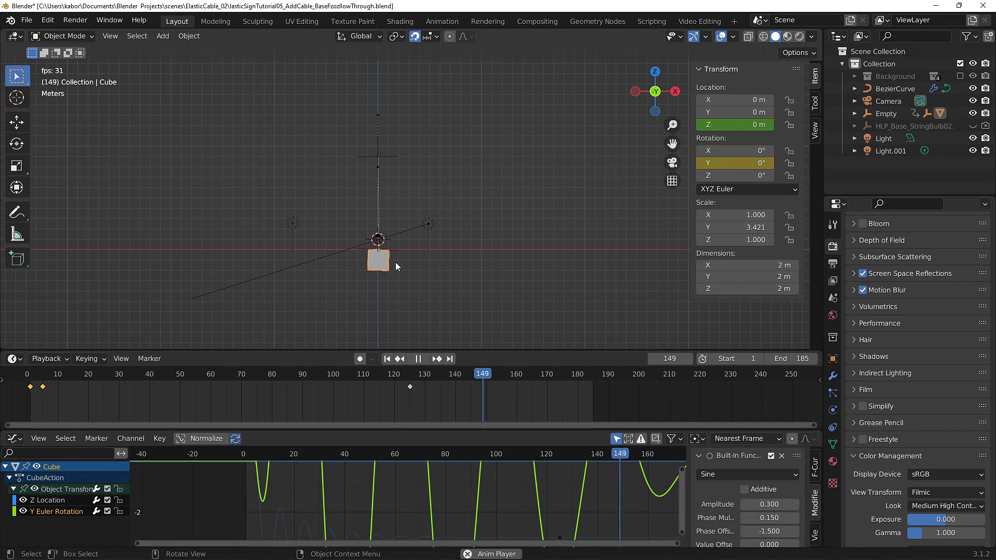
left_click(417, 359)
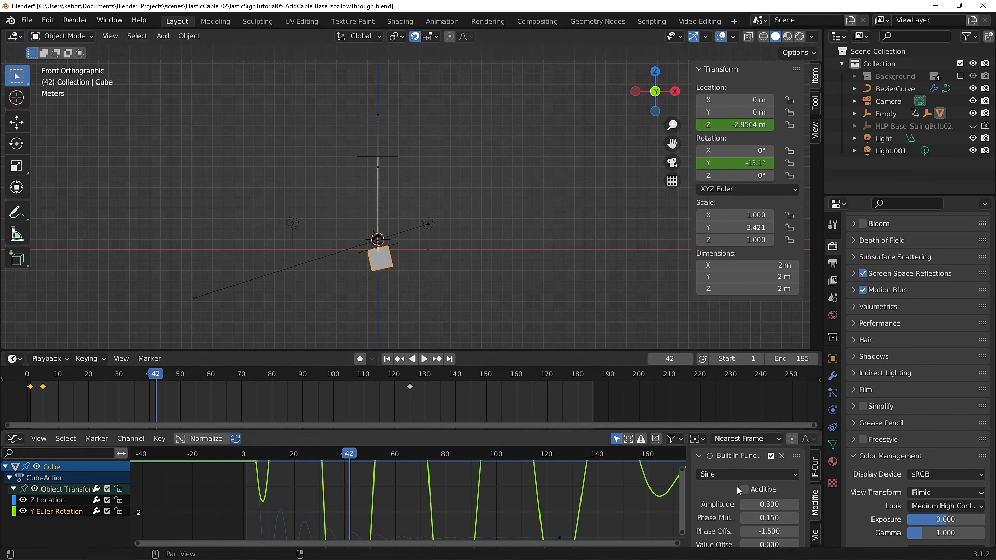
Change the rotation sine to amplitude 0.2 and phase offset -0.7
left_click(765, 502)
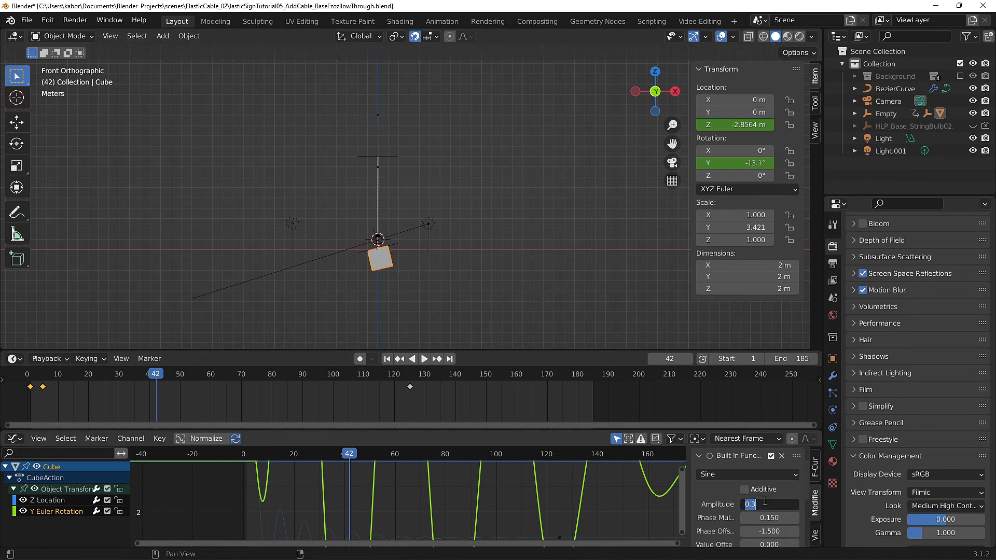
type(".2")
key("Return")
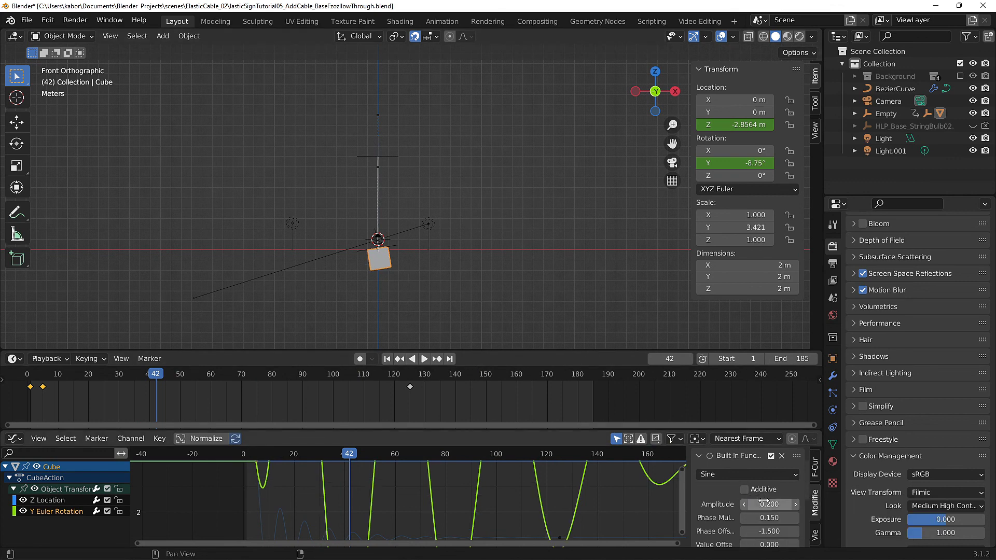
left_click(779, 531)
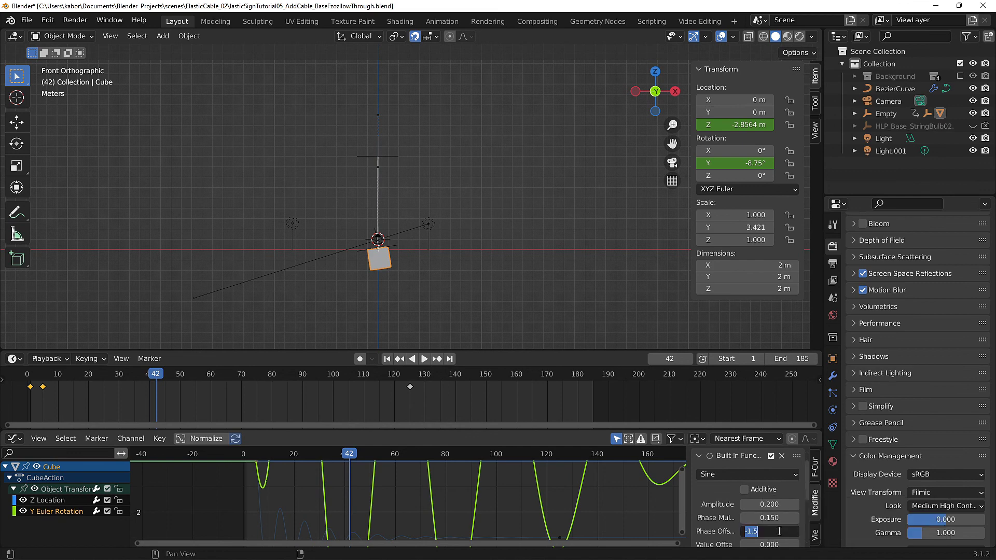
key("BackSpace")
type("-.7")
key("Return")
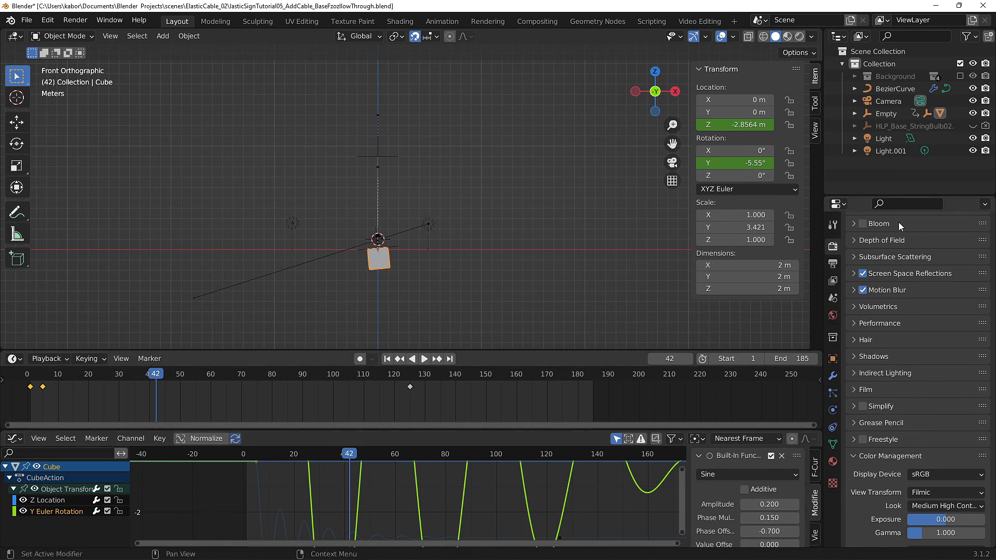
Show the Background object, hide gizmos and overlays, and switch to Material Preview
left_click(961, 78)
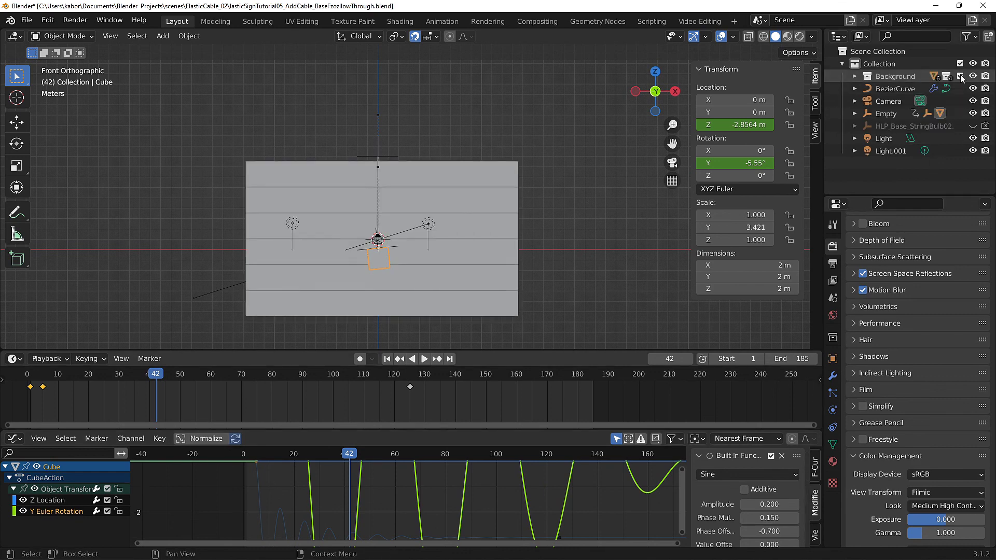
left_click(697, 38)
left_click(721, 37)
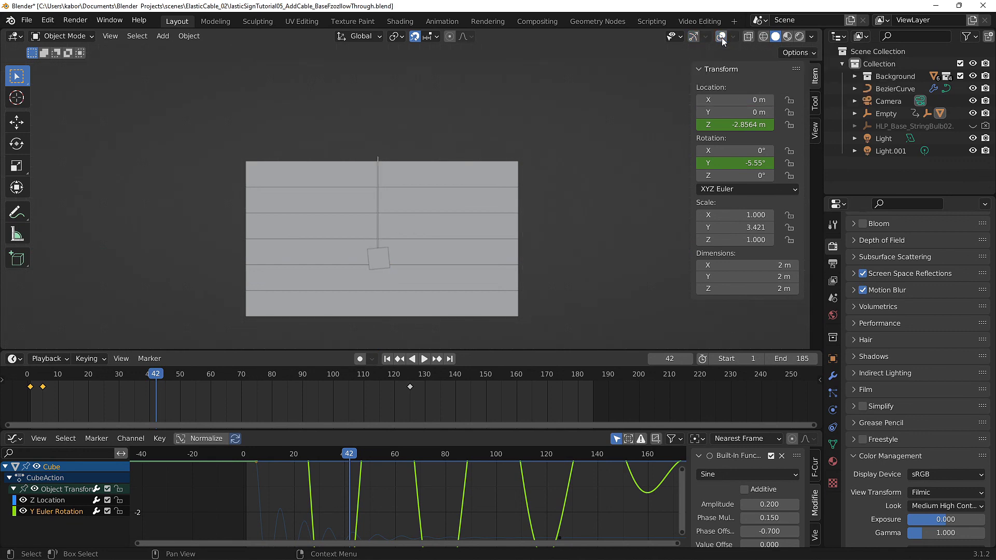
left_click(786, 36)
Play the swaying sign animation from frame 1 through the camera view
key("KP_0")
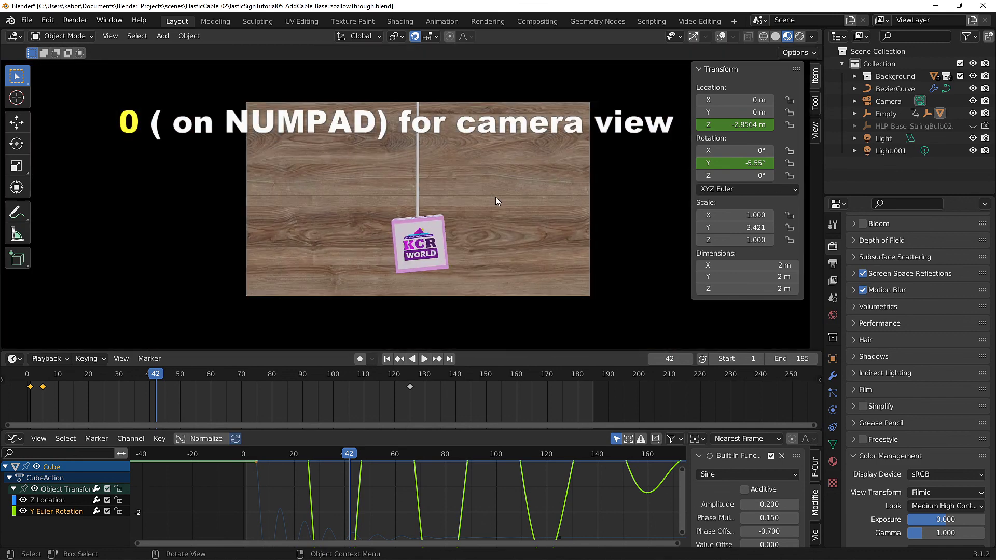
left_click(387, 358)
left_click(424, 359)
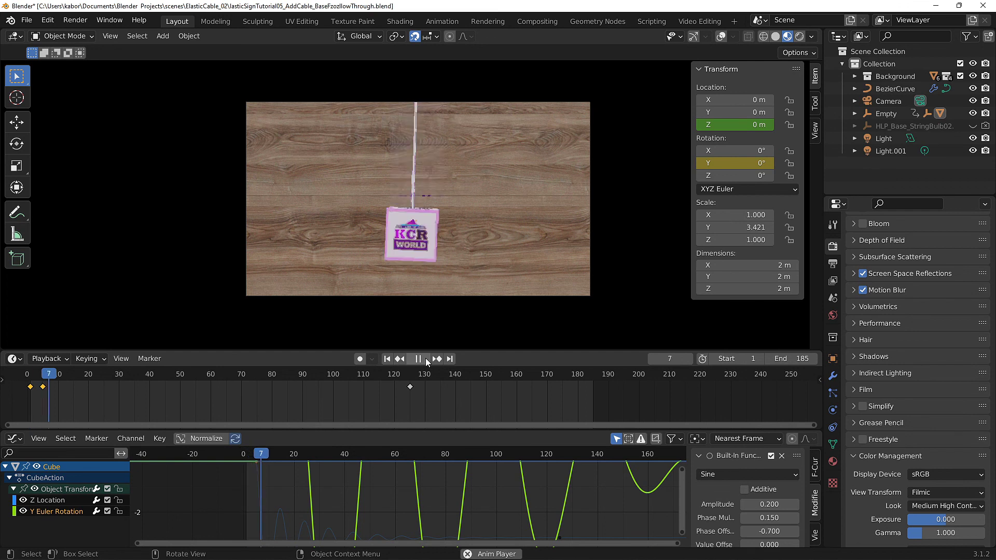